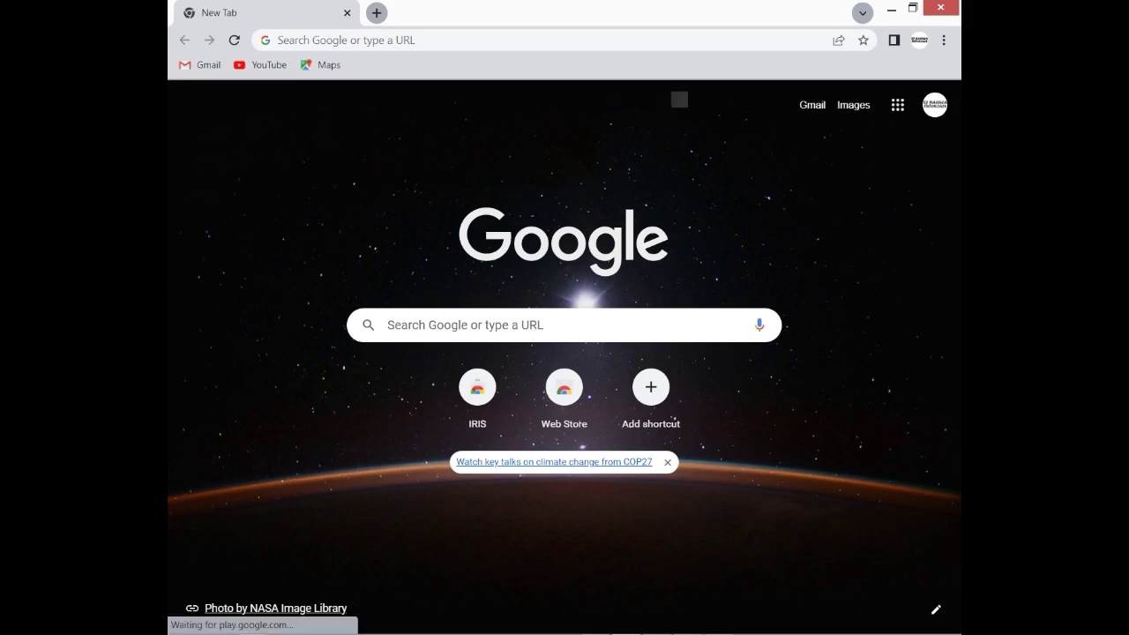
Run a Google search for 'IRIS' from the Chrome search box
left_click(459, 325)
type("IRI")
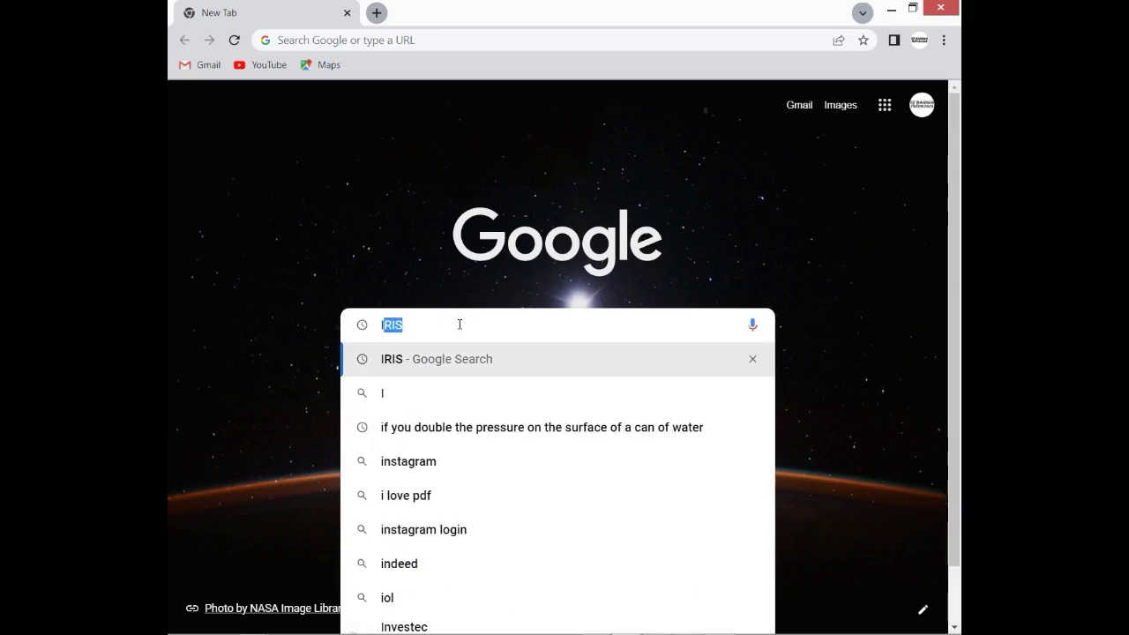
type("S")
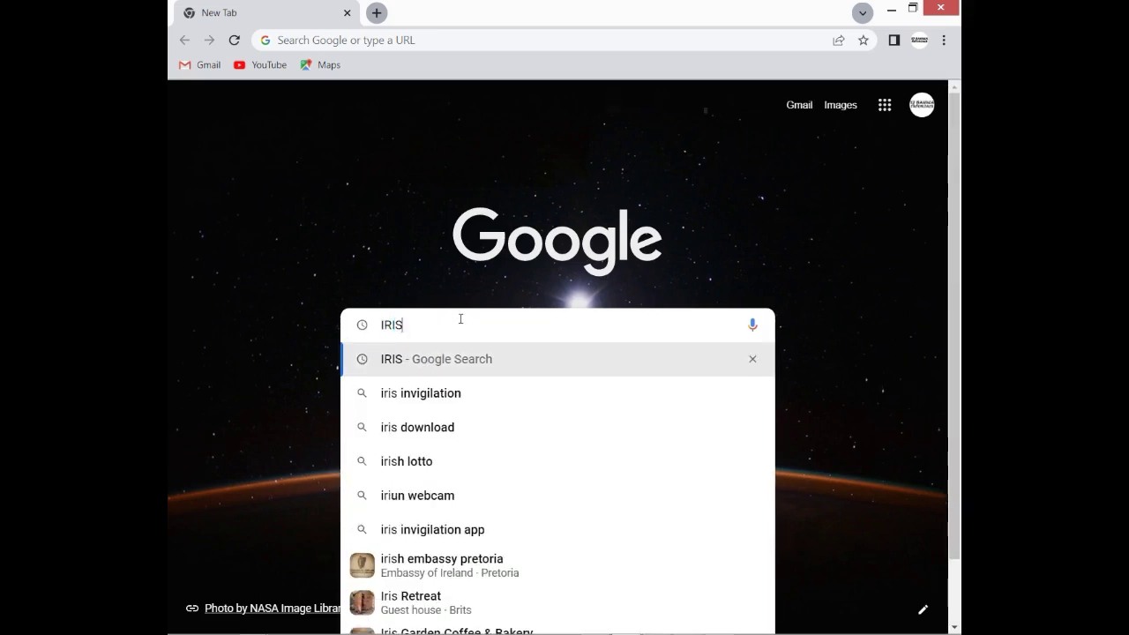
key("Return")
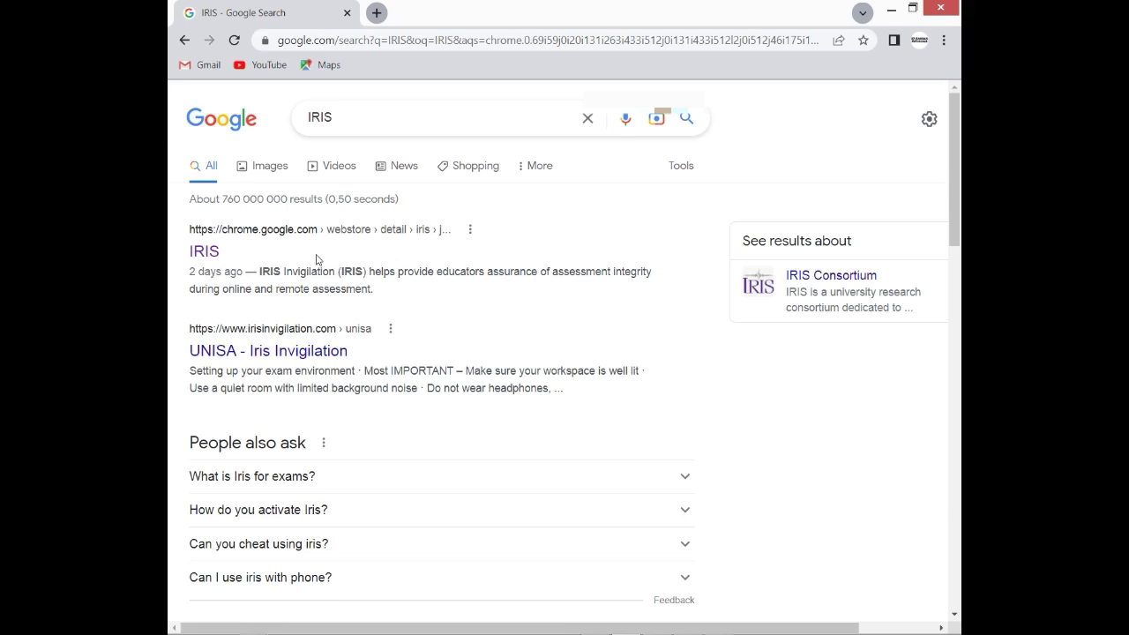
Open the IRIS Web Store listing and browse through three of its screenshots
left_click(205, 256)
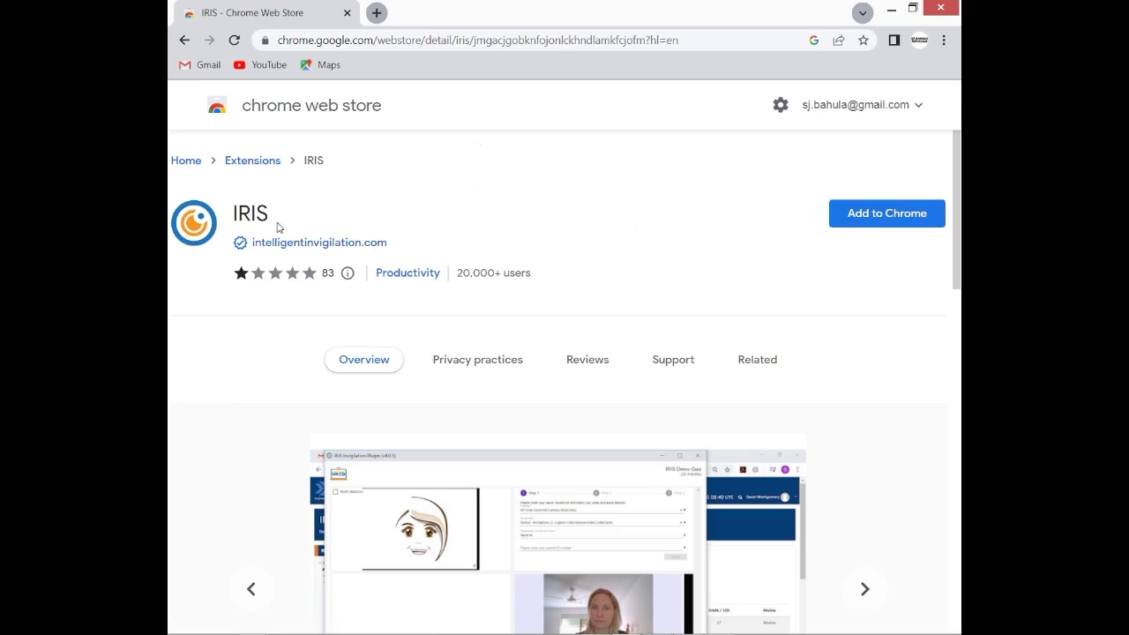
scroll(530, 371, "down", 2)
left_click(865, 434)
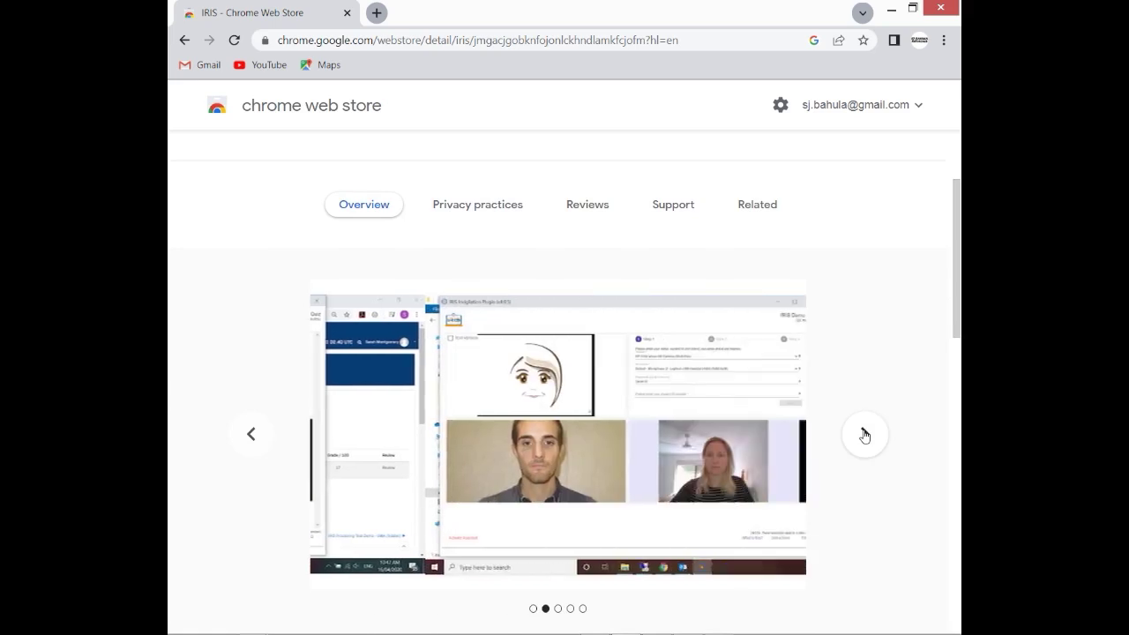
left_click(864, 434)
left_click(864, 434)
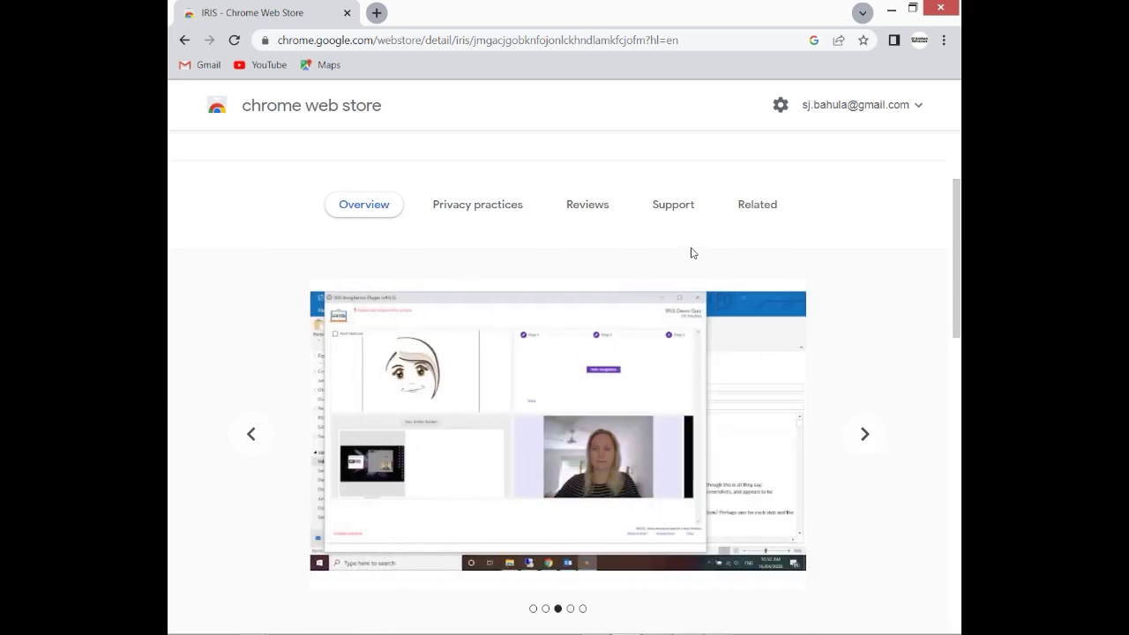
scroll(692, 253, "up", 2)
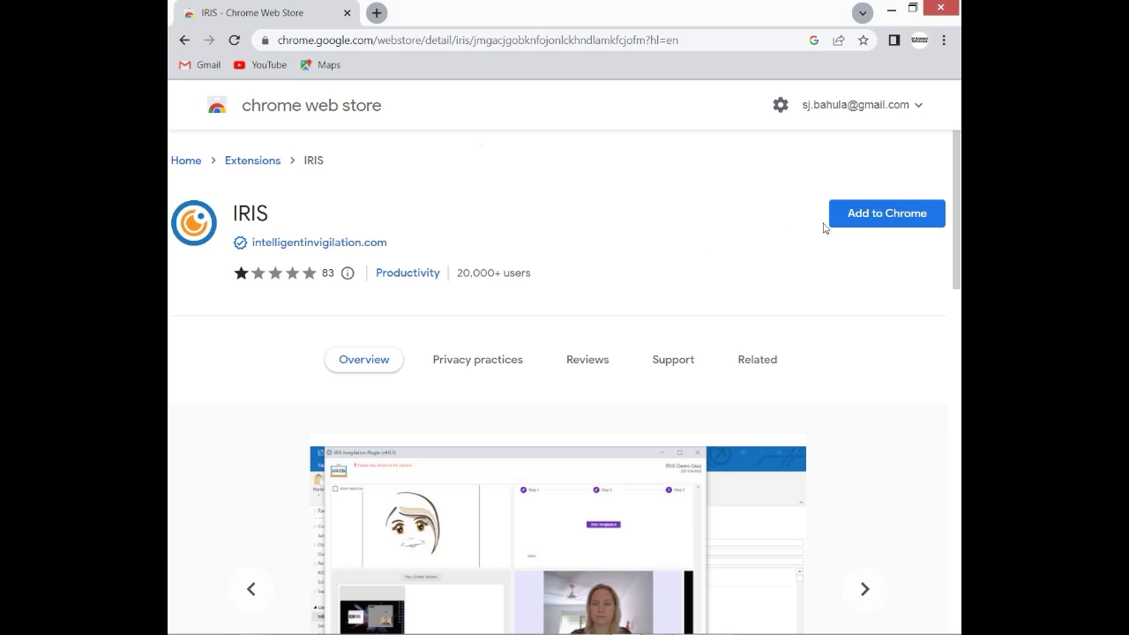
Add the IRIS extension to Chrome and dismiss the installation confirmation
left_click(889, 214)
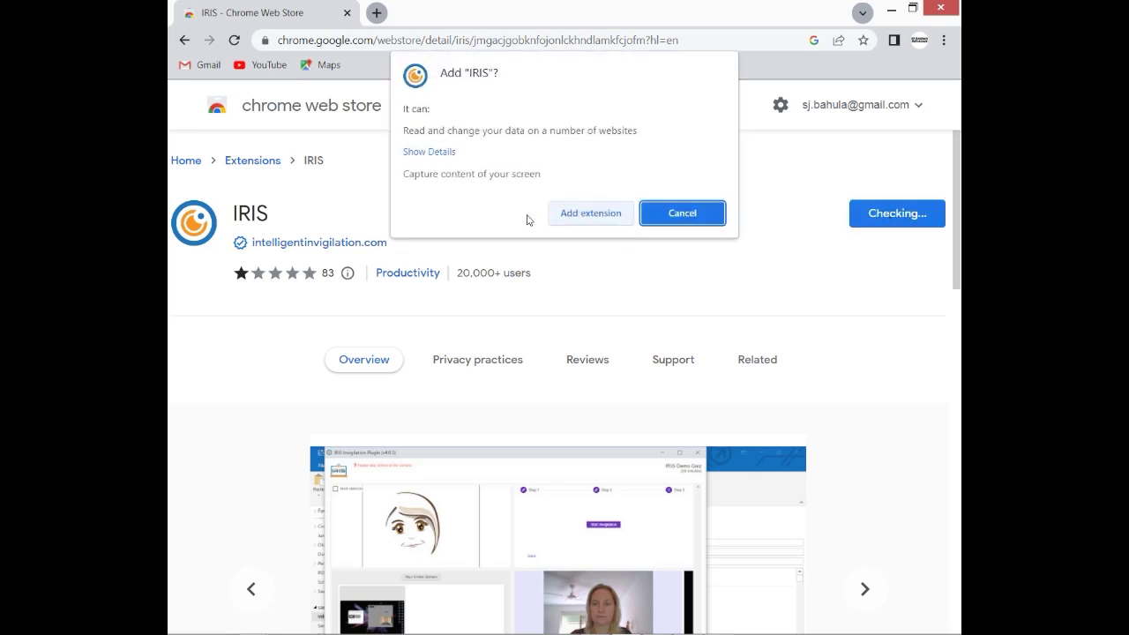
left_click(574, 212)
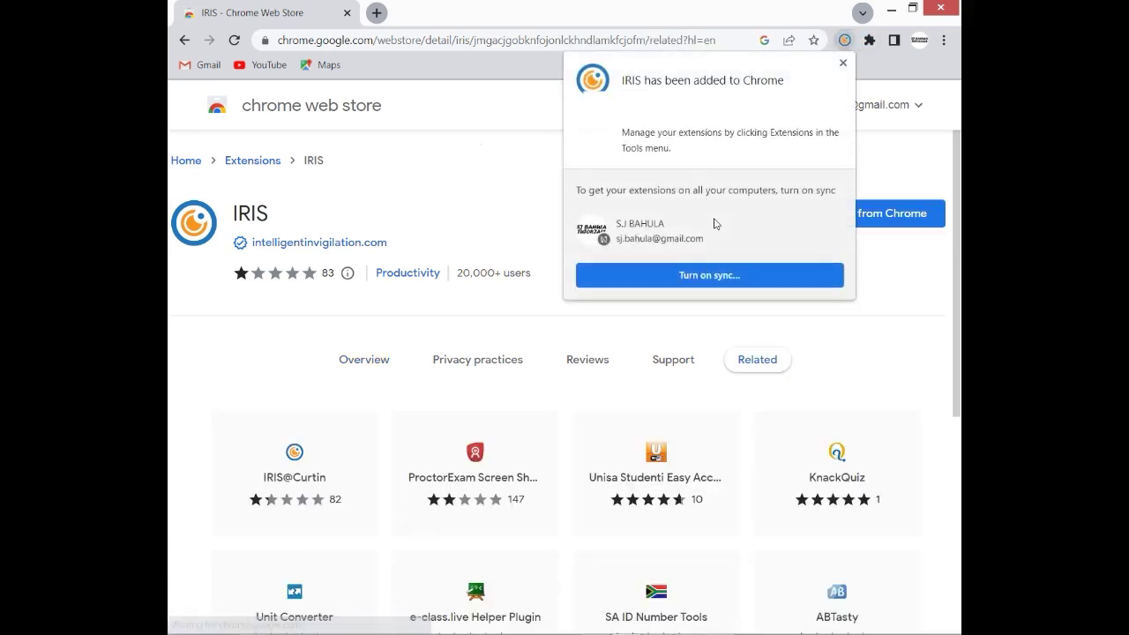
left_click(509, 194)
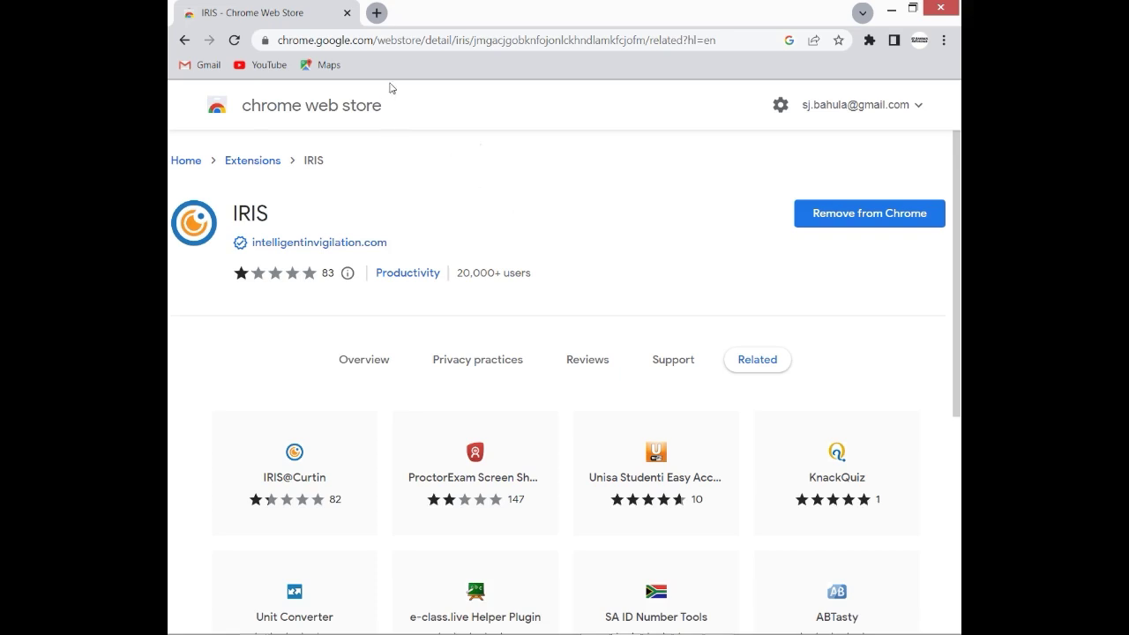
In a new tab, search Google for 'MYUNISA' and open the myUnisa website
left_click(377, 13)
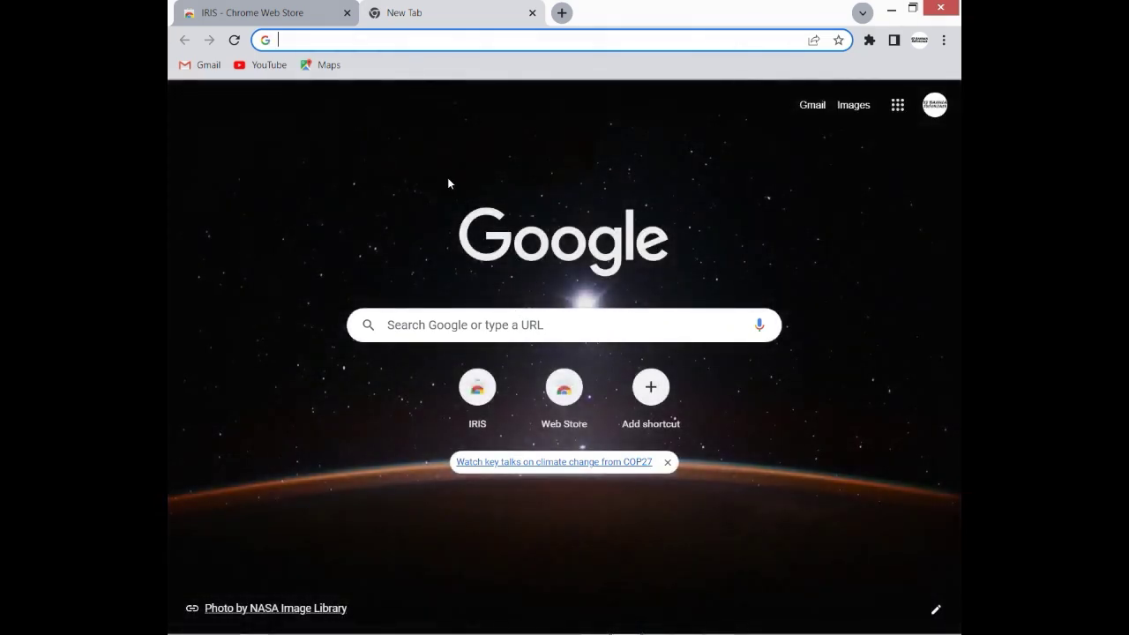
type("MYU")
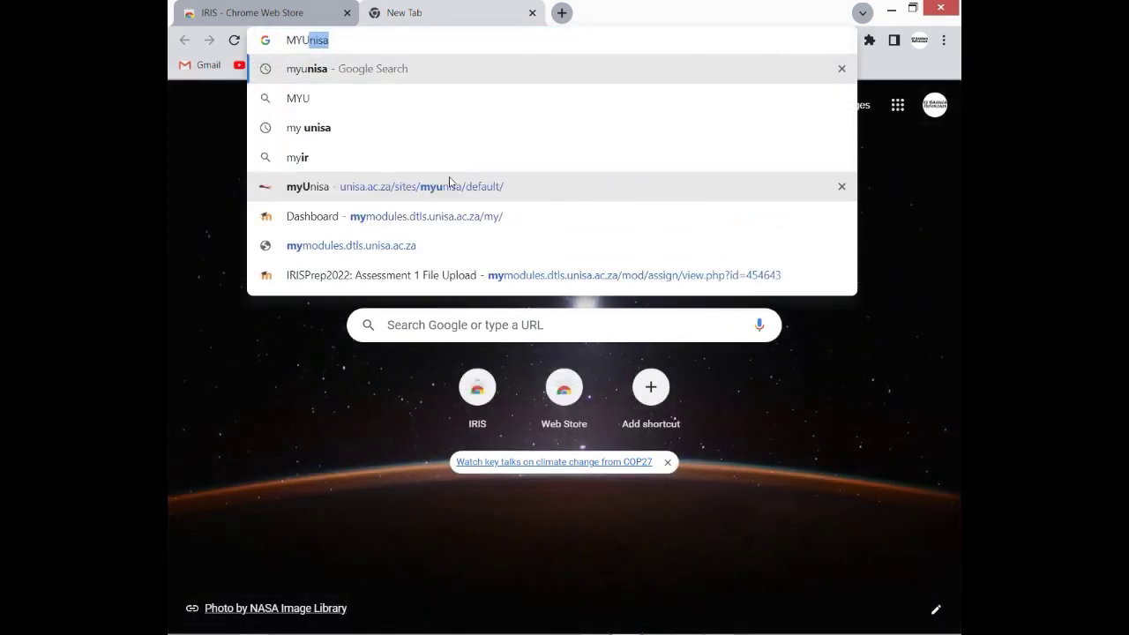
type("NISA")
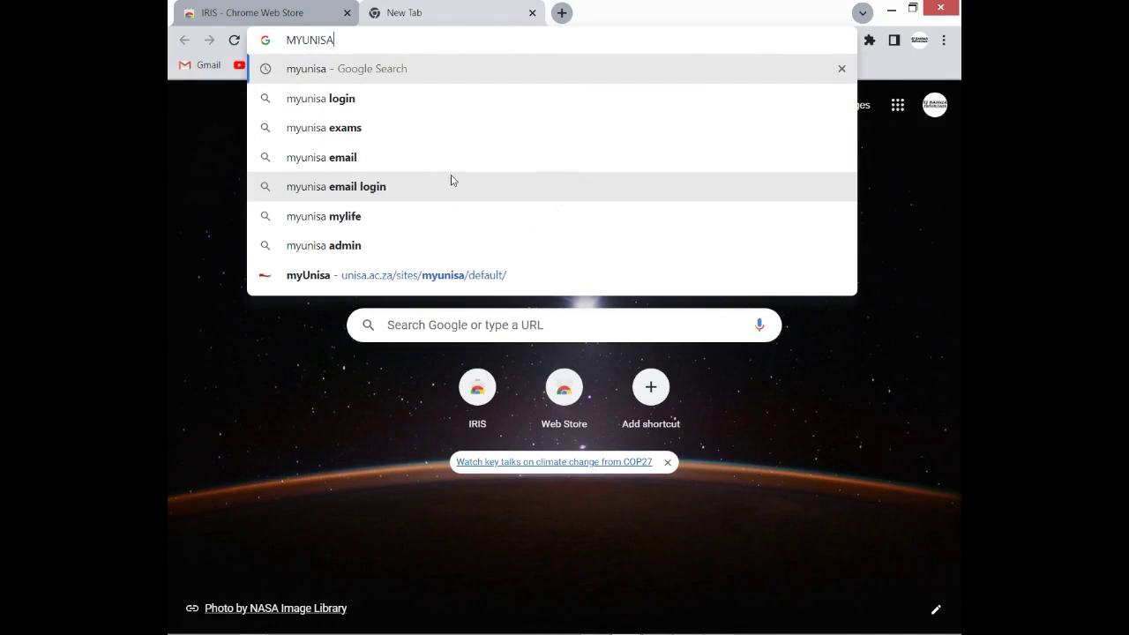
key("Return")
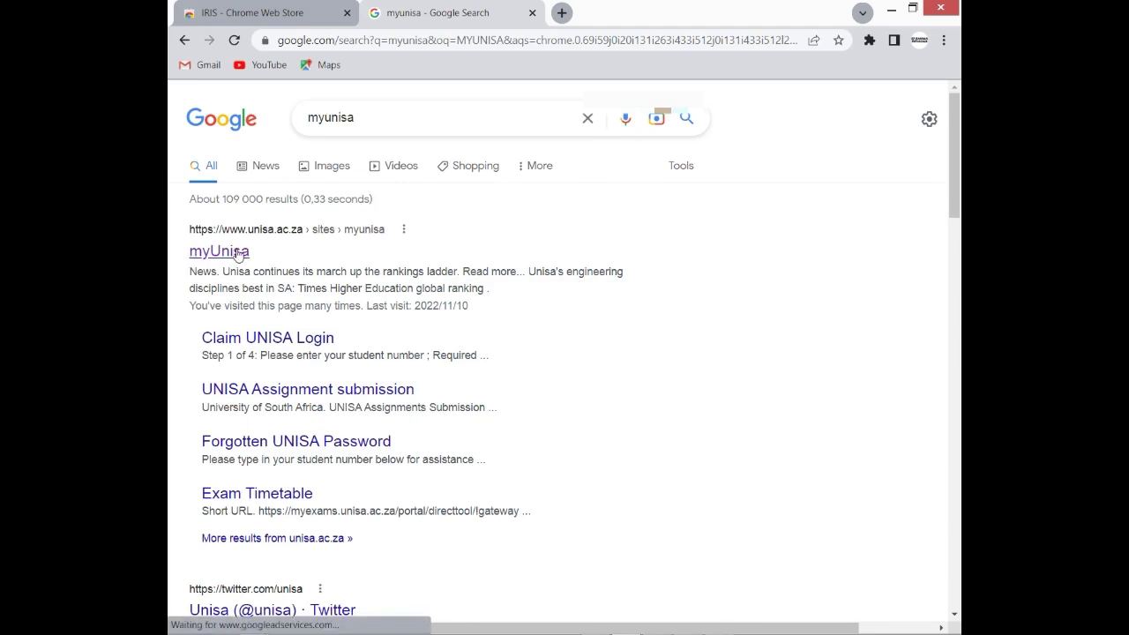
left_click(192, 261)
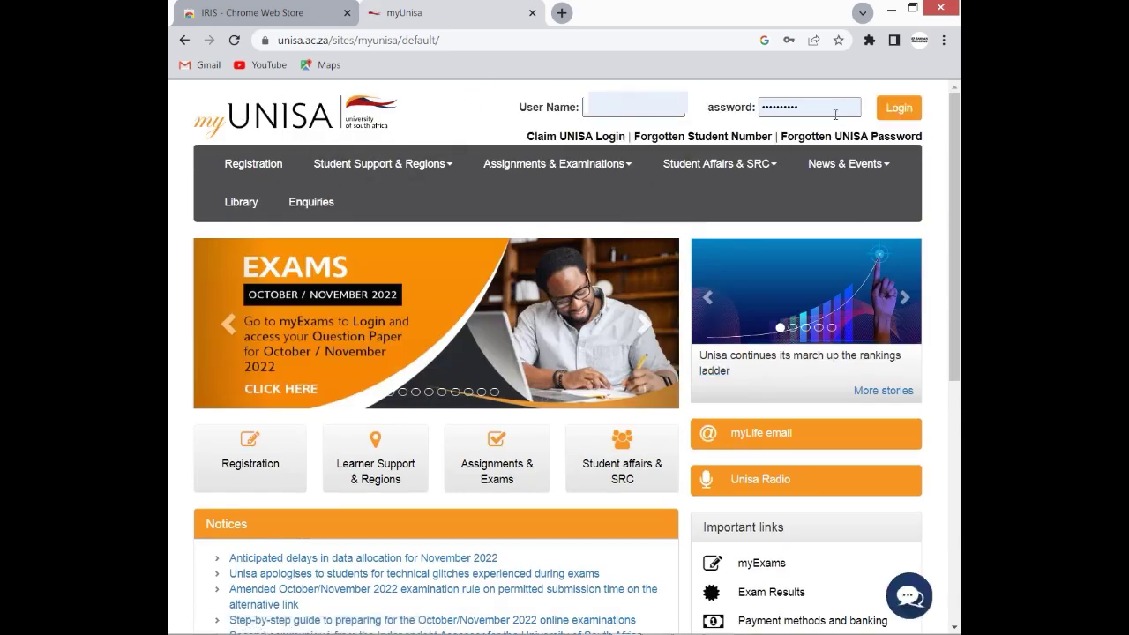
Log in to myUnisa, go to myModules 2022 and expand the module sites list
left_click(892, 116)
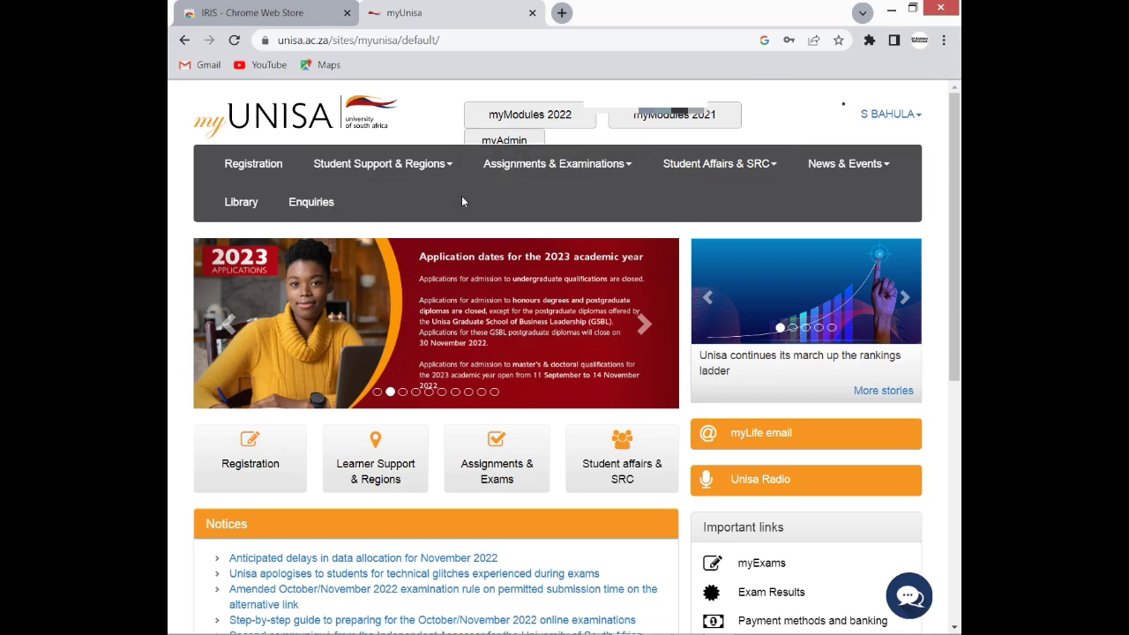
left_click(554, 121)
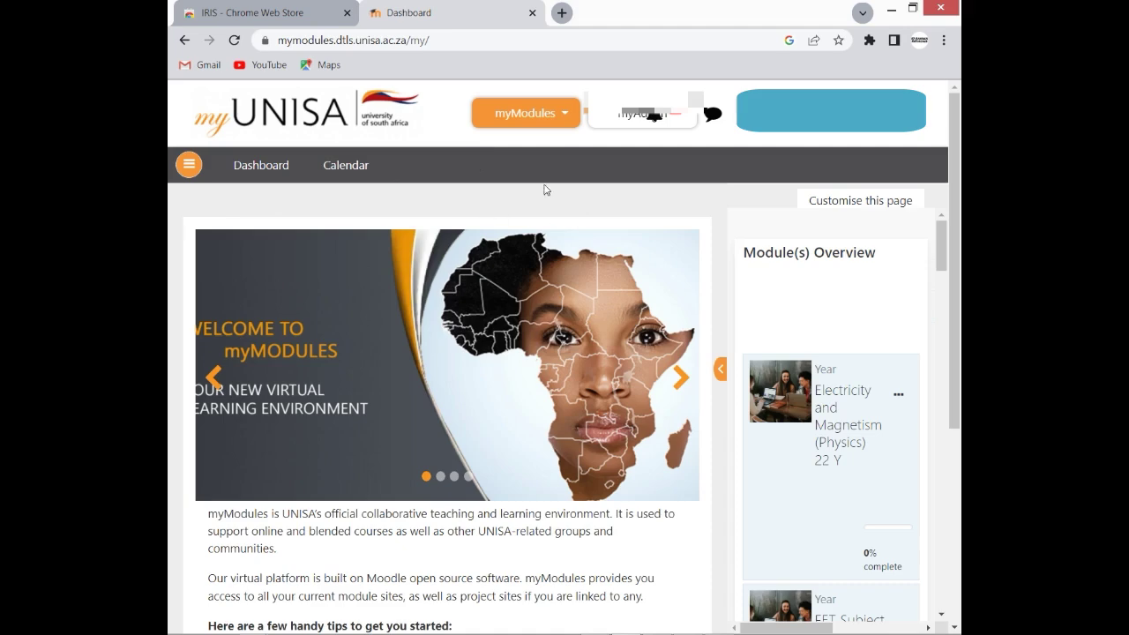
left_click(567, 120)
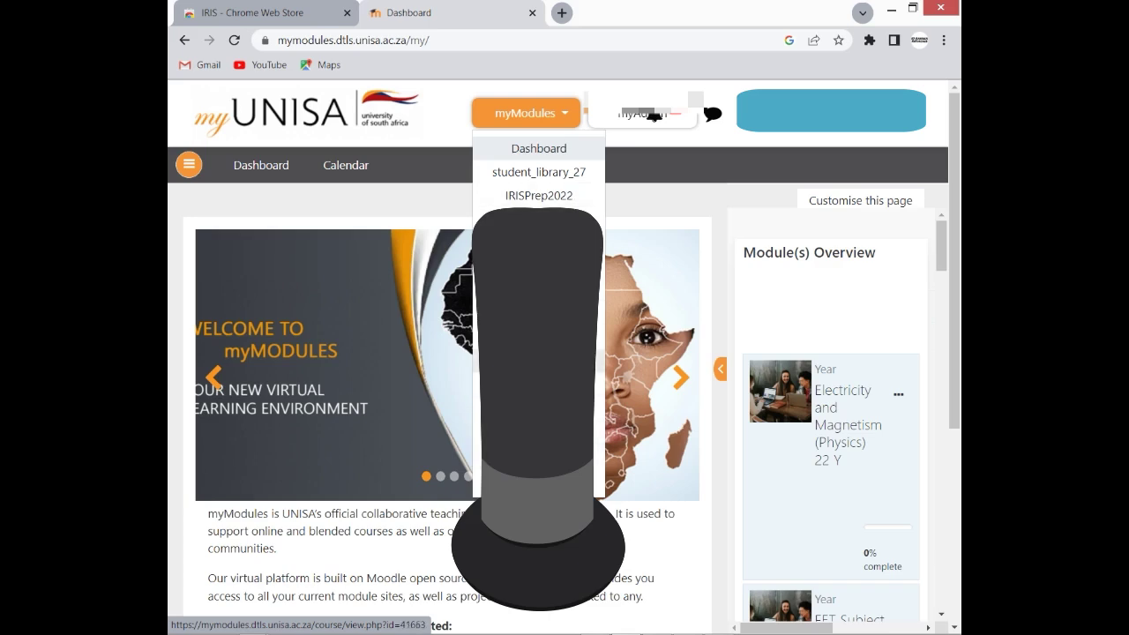
Open the IRISPrep2022 course and scroll down to its activities
left_click(540, 197)
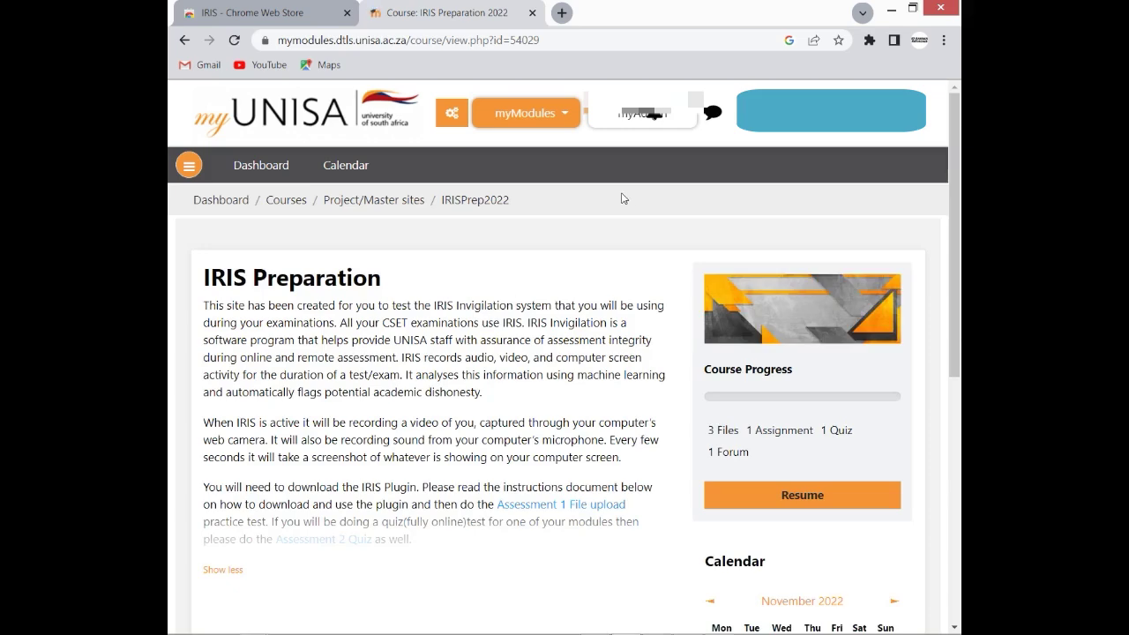
scroll(622, 200, "down", 3)
scroll(622, 200, "down", 4)
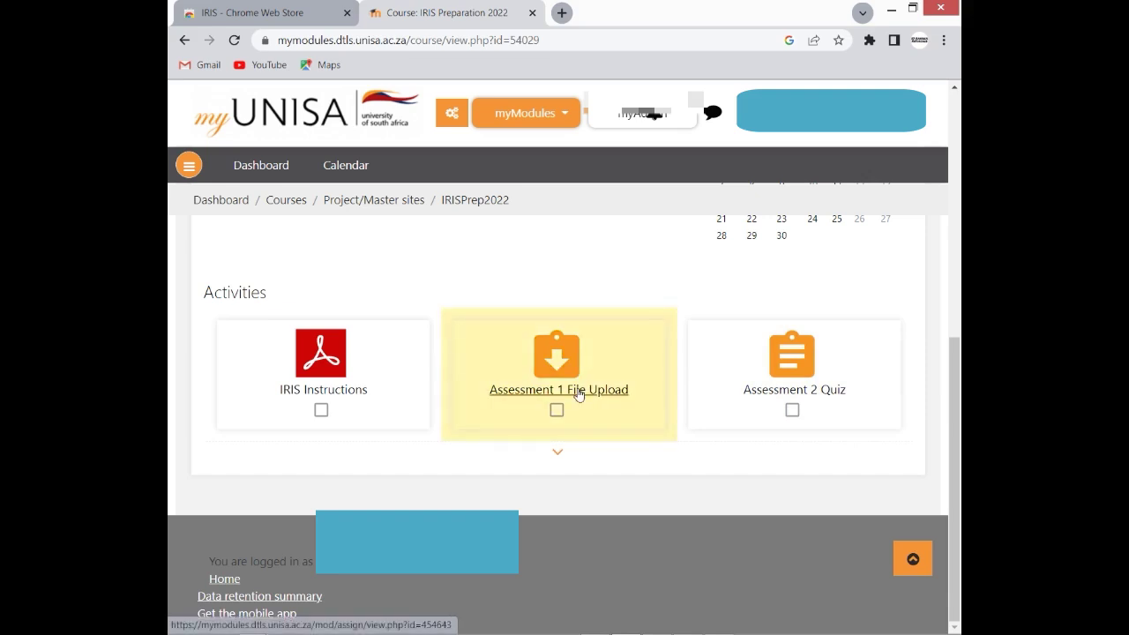
Open Assessment 1 File Upload and tick both the Terms agreement and research consent boxes
left_click(578, 395)
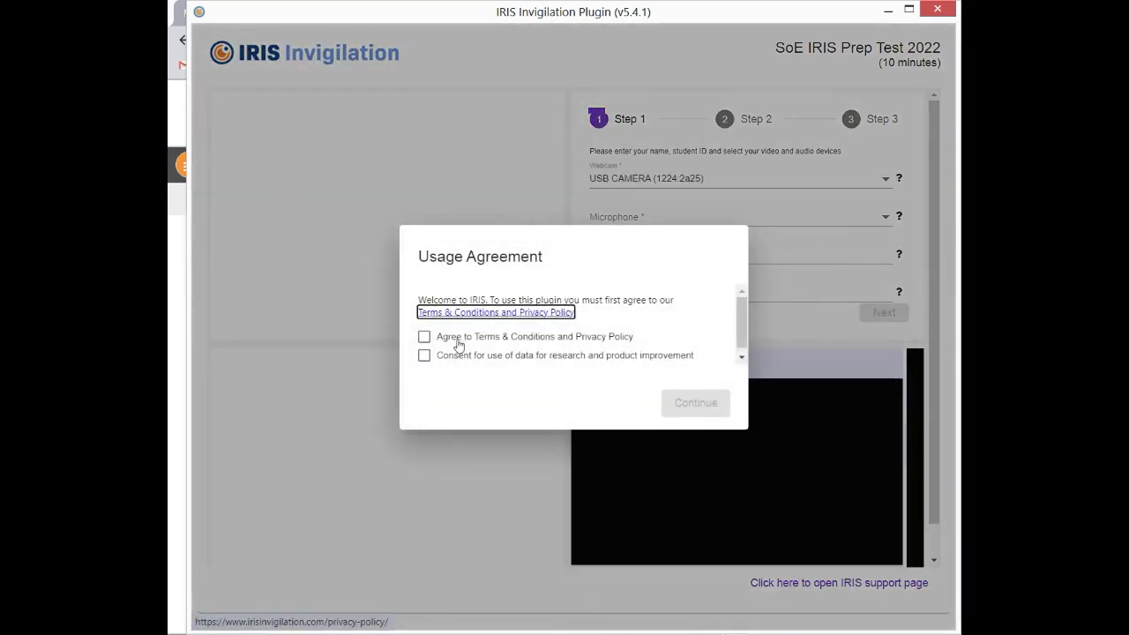
left_click(457, 345)
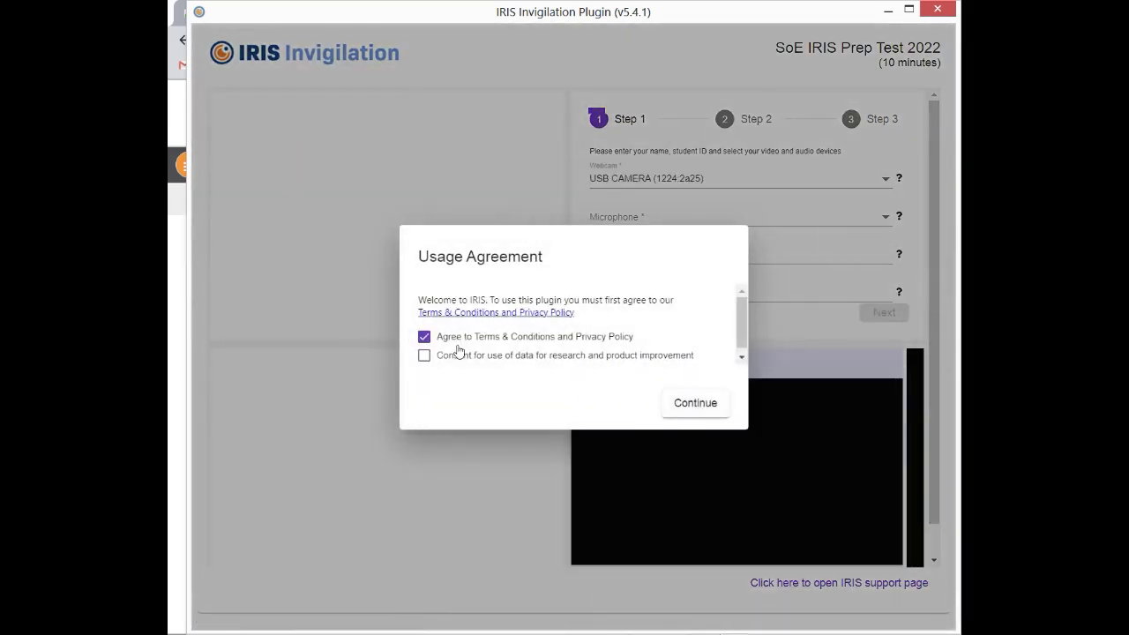
left_click(459, 355)
Continue past the usage agreement and let the intro guide video play
left_click(678, 412)
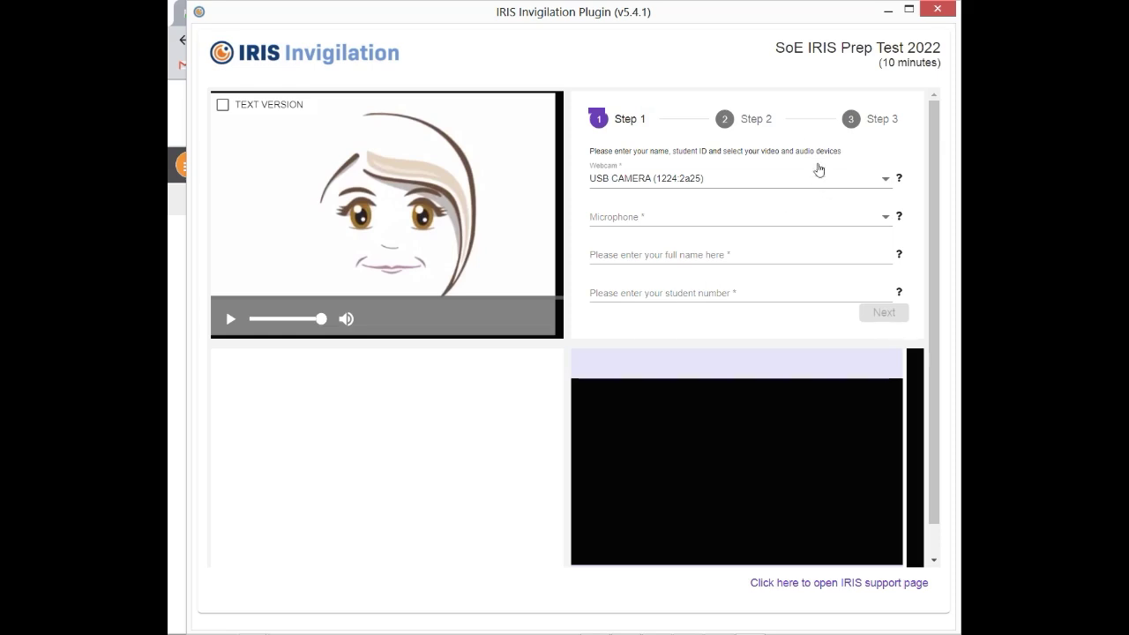
Select USB CAMERA as the webcam and Default USB Microphone as the microphone
left_click(766, 183)
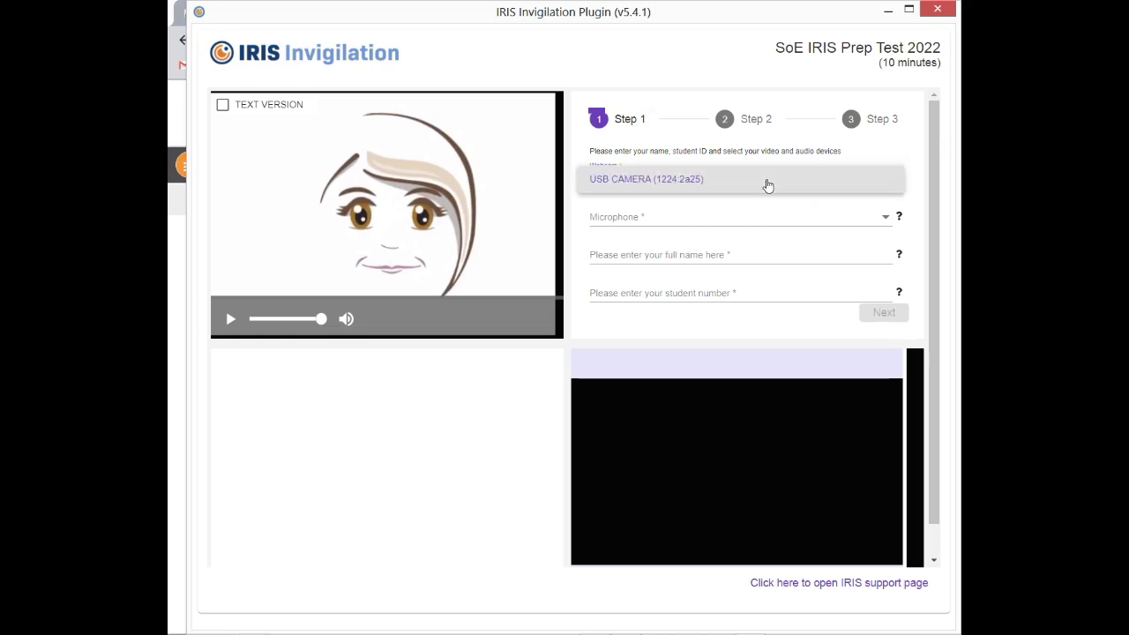
left_click(767, 185)
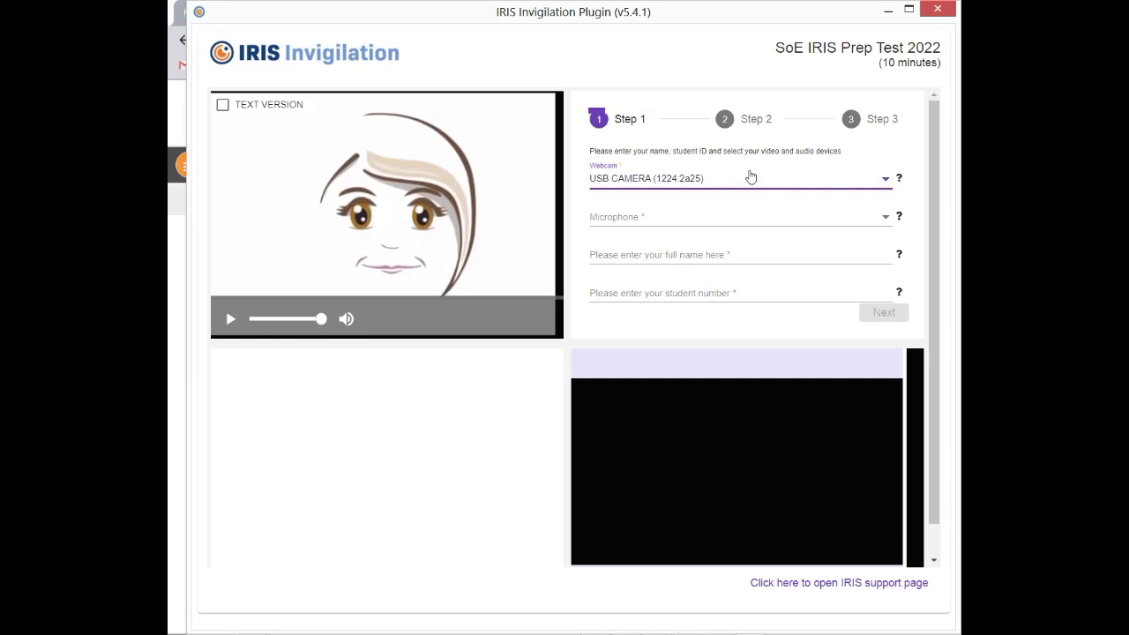
left_click(640, 223)
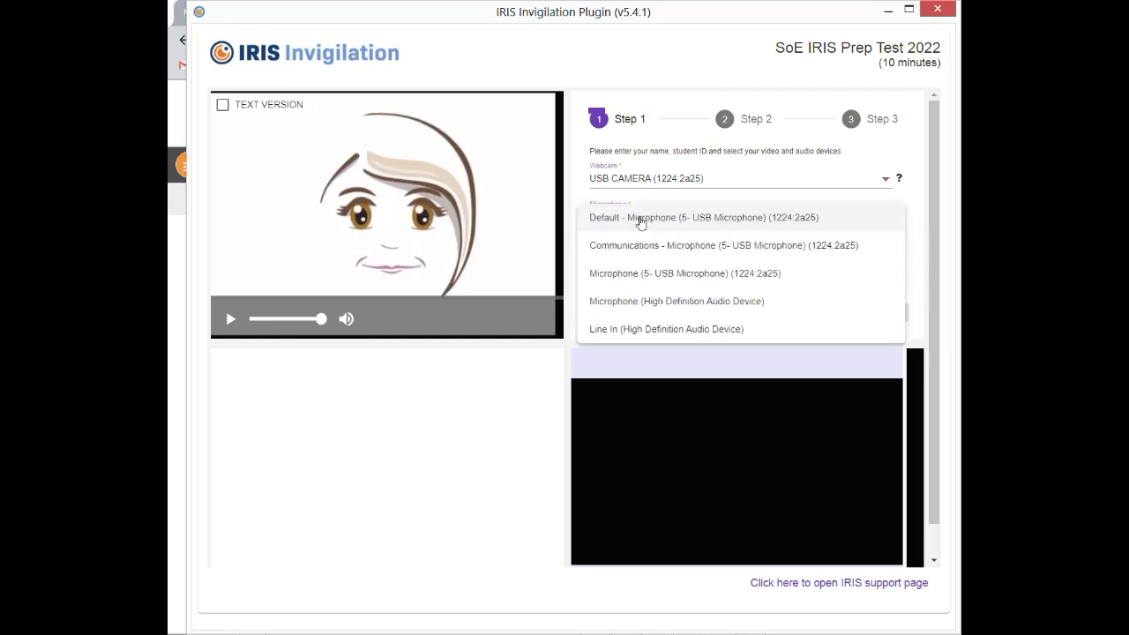
left_click(693, 219)
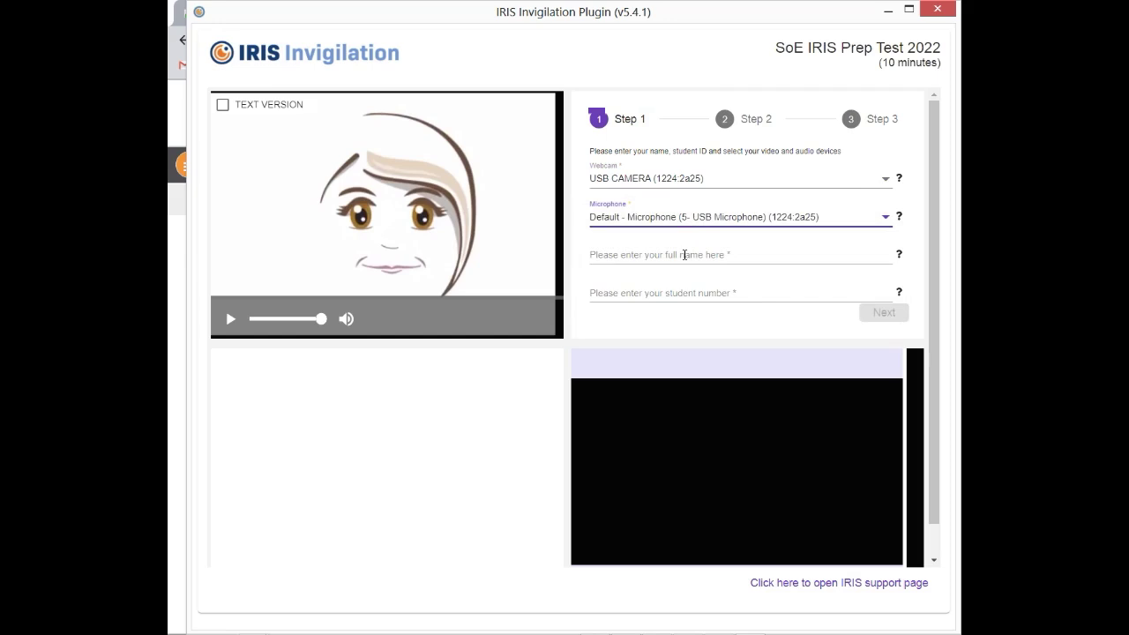
Autofill the student's full name and student number in the Step 1 form
left_click(685, 255)
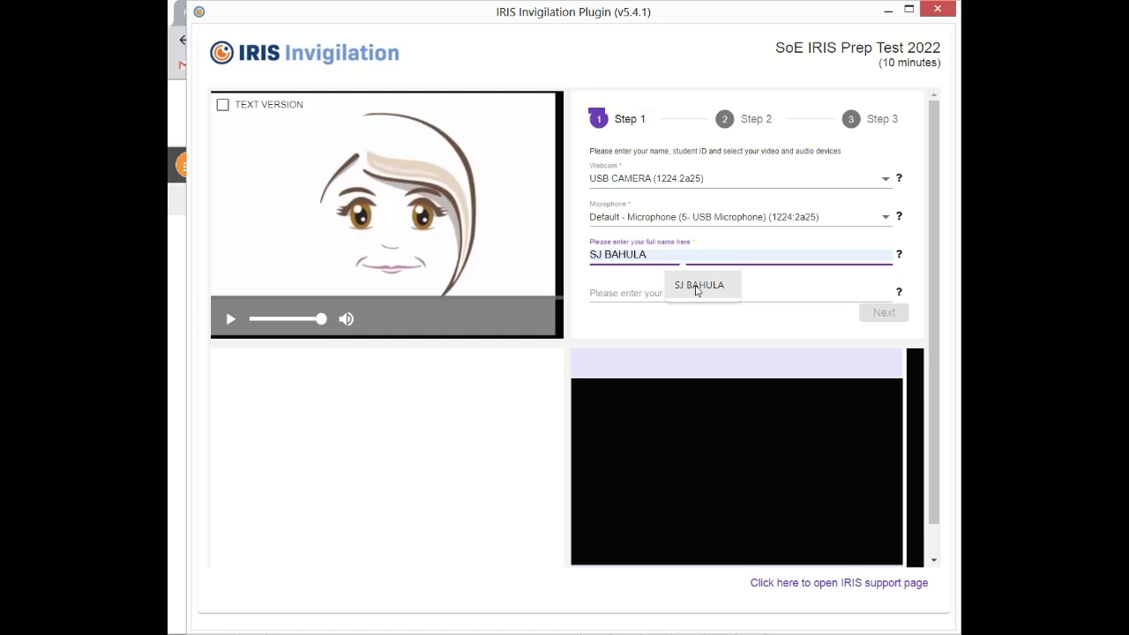
left_click(697, 286)
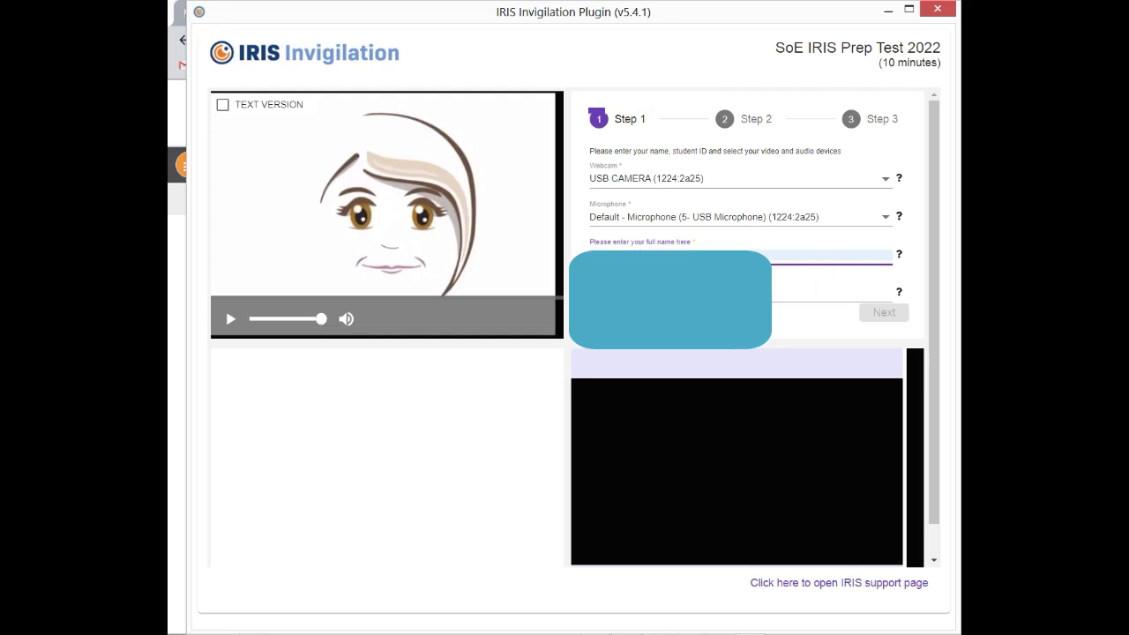
left_click(829, 293)
key("Down")
key("Return")
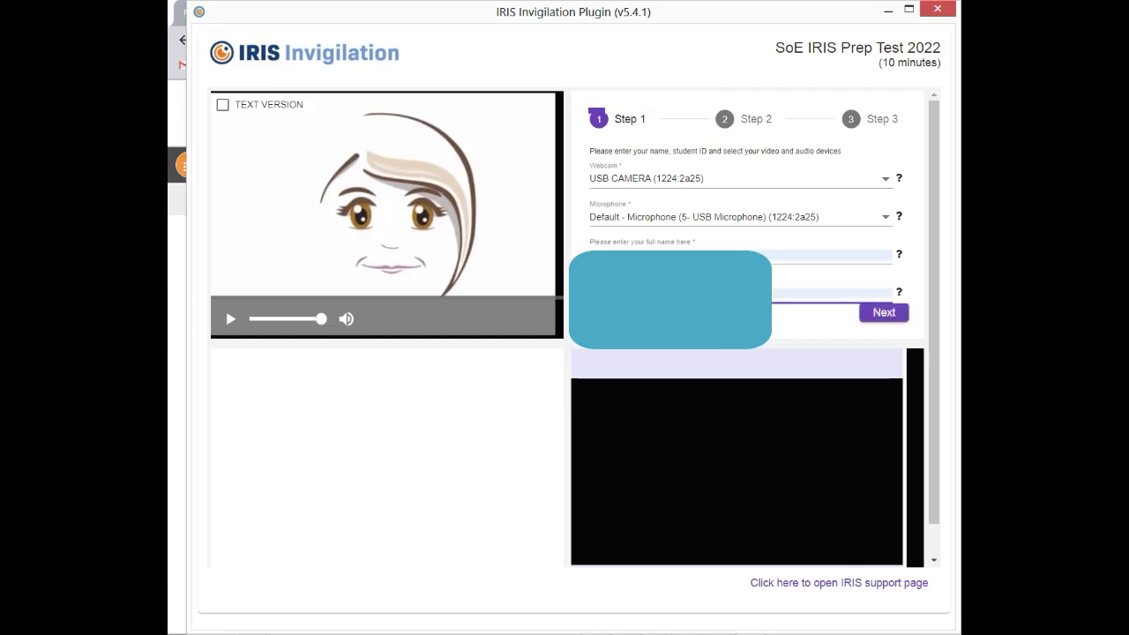
scroll(744, 358, "down", 1)
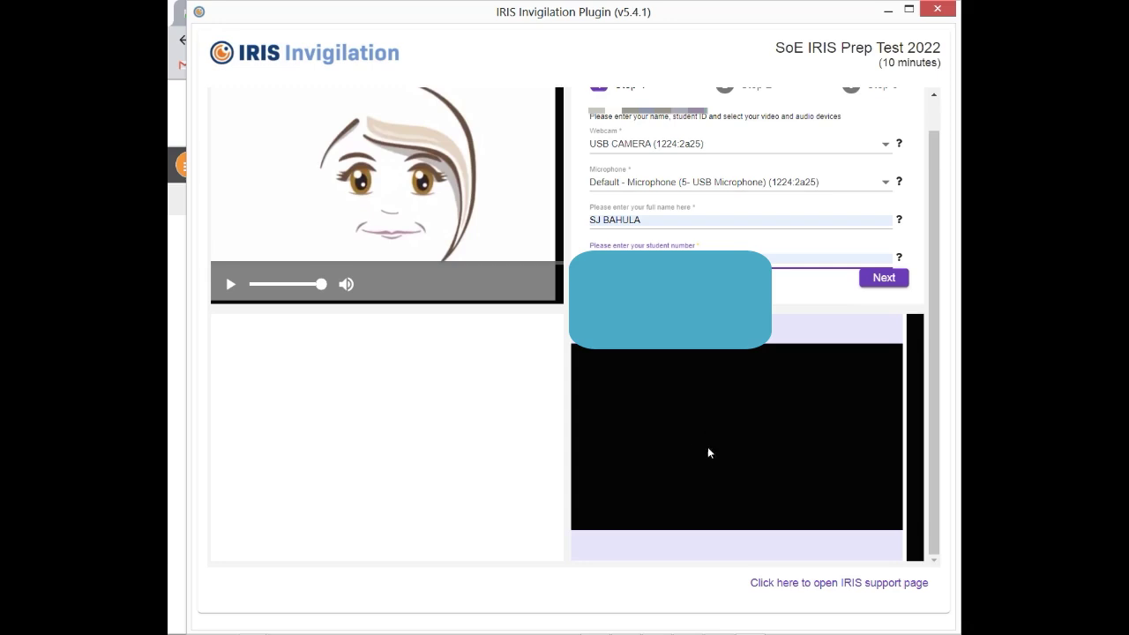
left_click(698, 147)
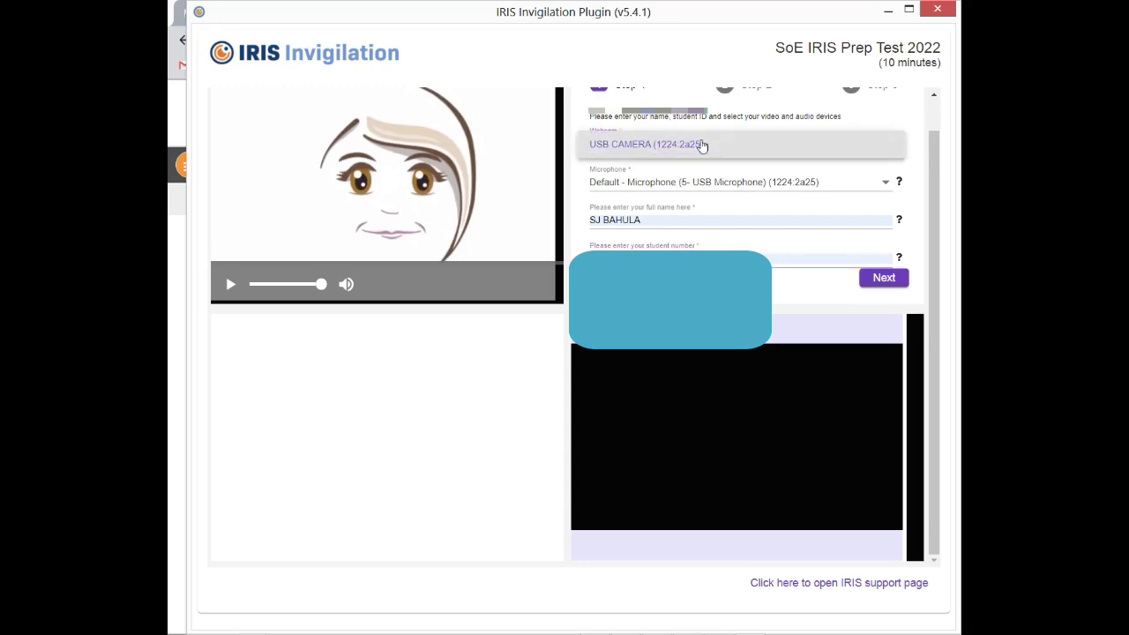
left_click(703, 146)
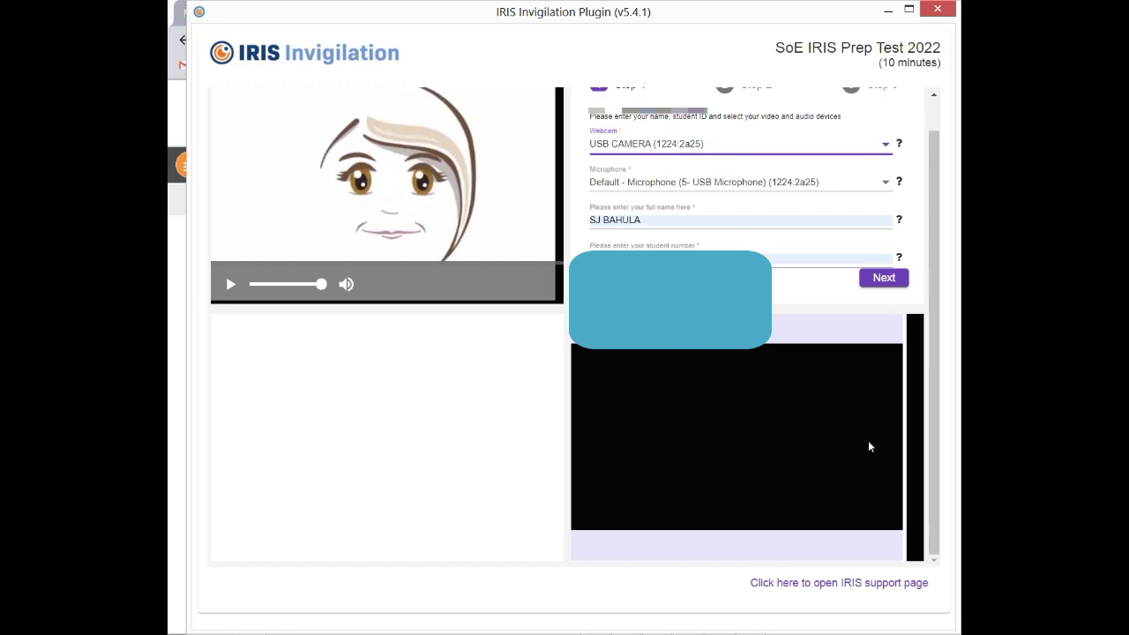
double_click(641, 149)
left_click(641, 149)
scroll(720, 356, "up", 1)
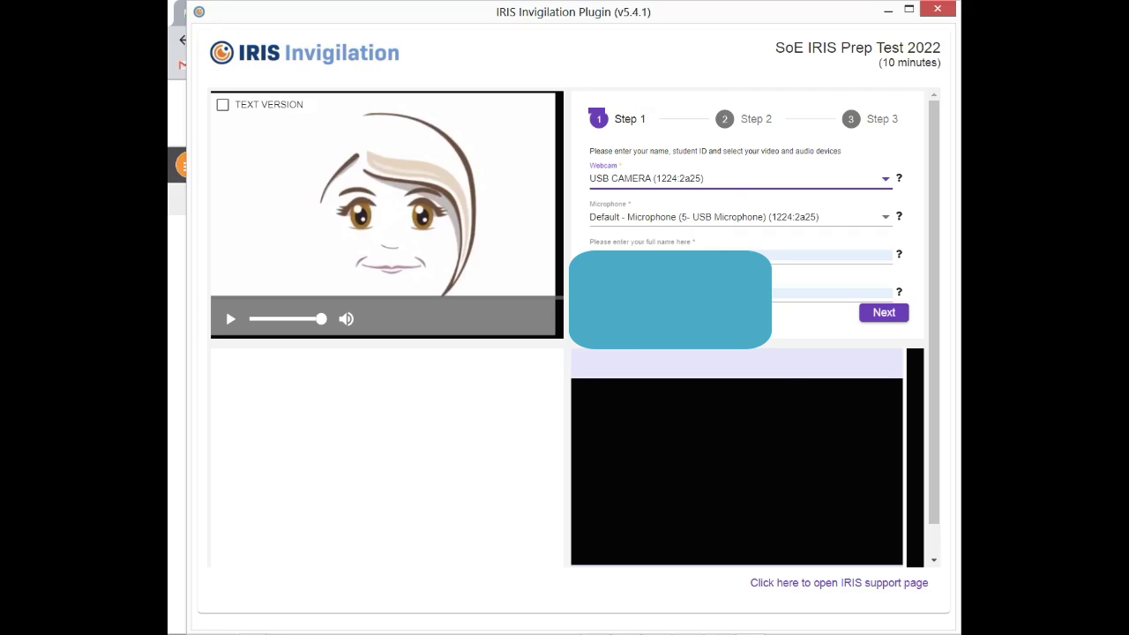
left_click(785, 297)
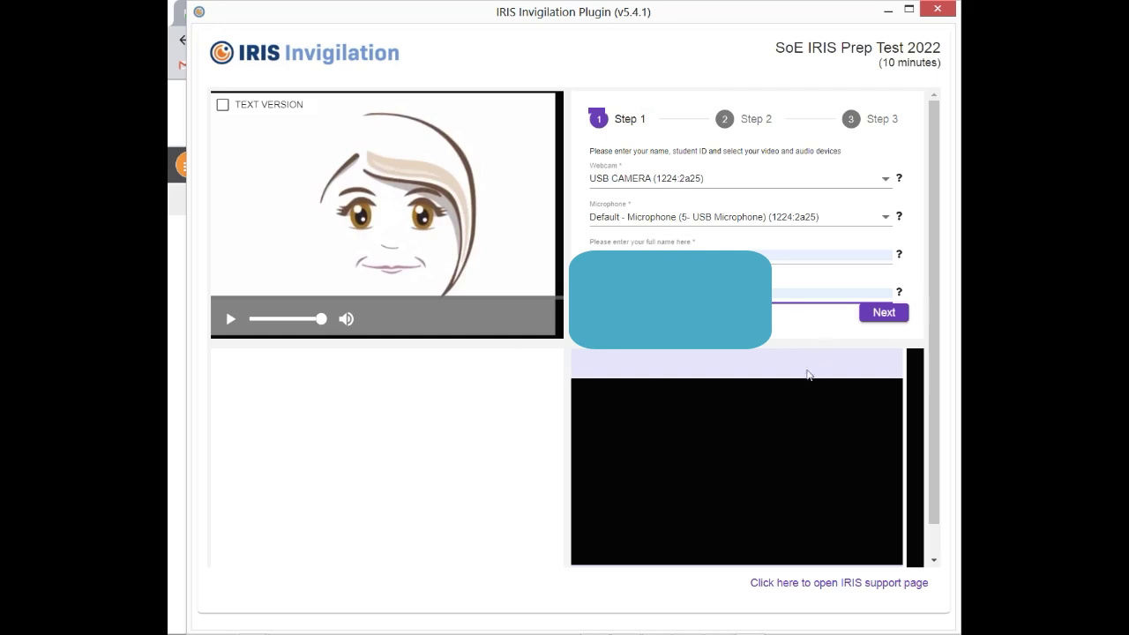
Advance to Step 2 and capture an image of the ID card
left_click(882, 313)
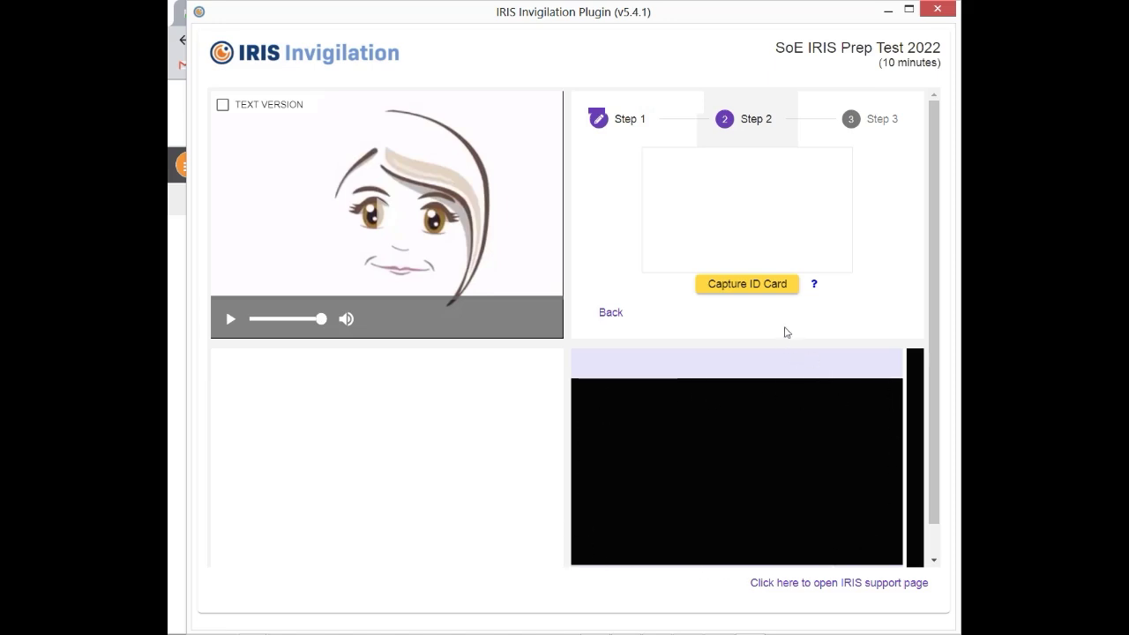
left_click(765, 285)
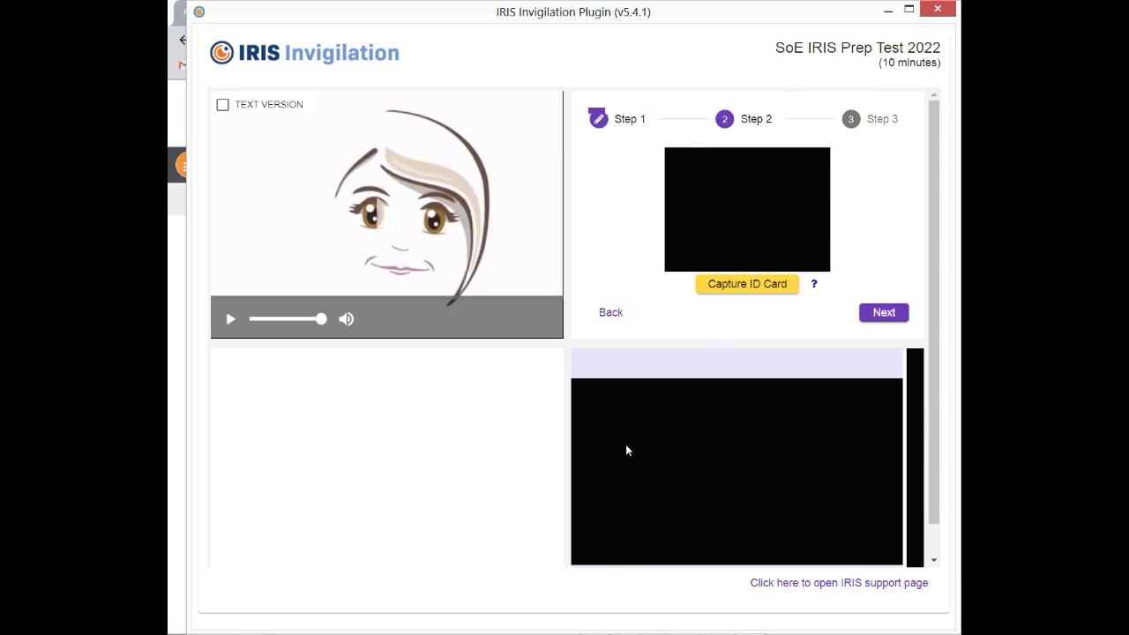
left_click(735, 295)
Proceed to the screen-sharing step and close its Share Your Screen notice with OK
left_click(884, 313)
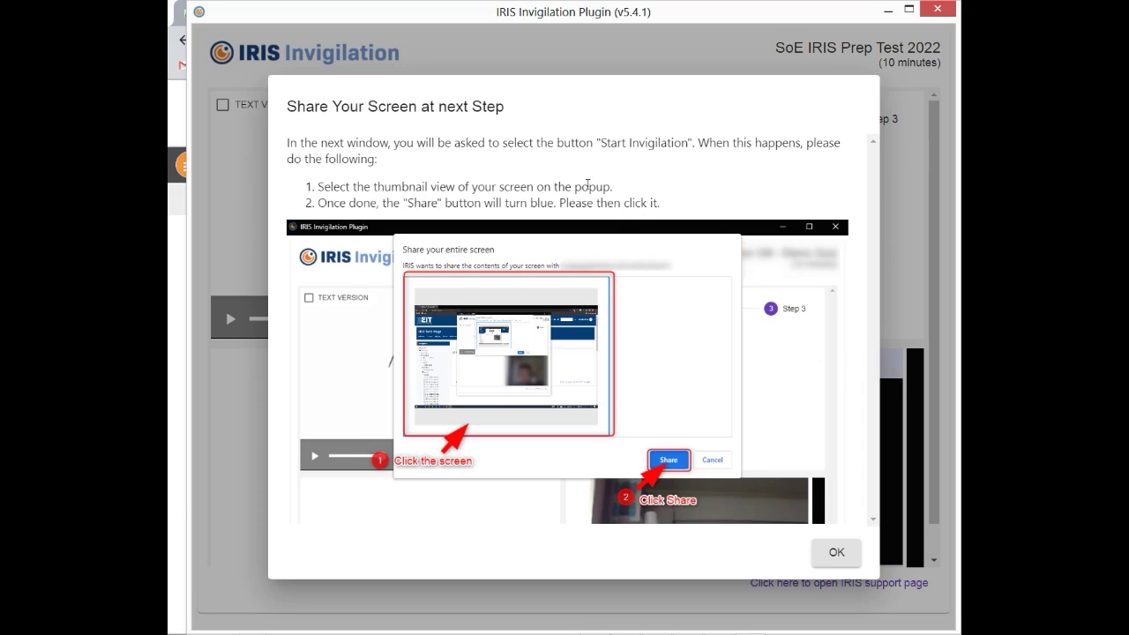
left_click(835, 554)
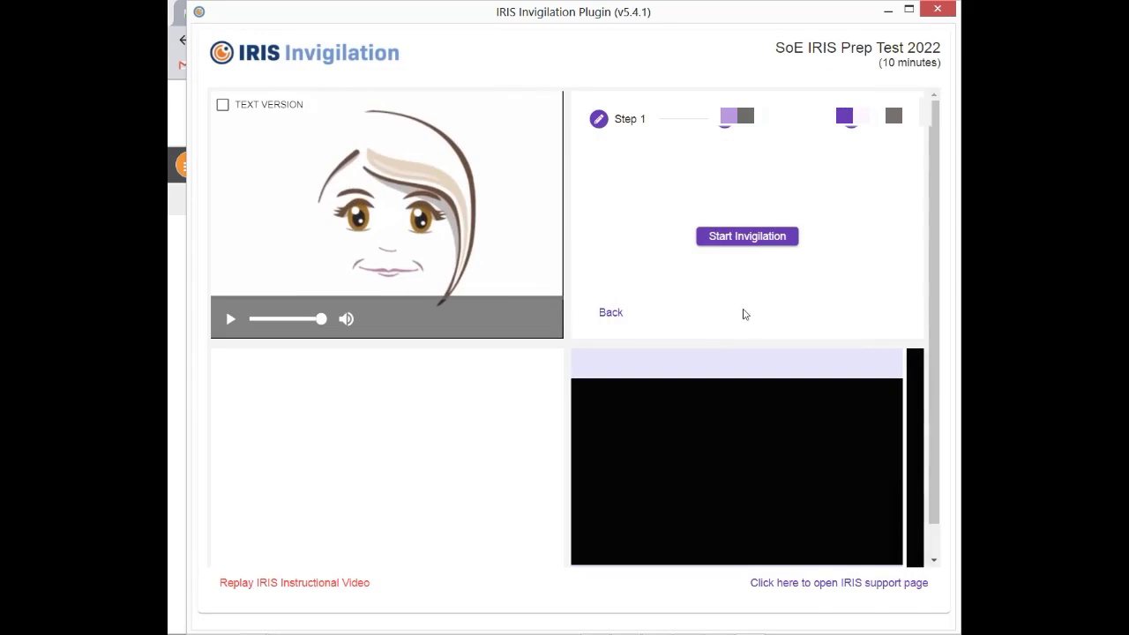
Start invigilation and share the entire screen so recording begins
left_click(743, 245)
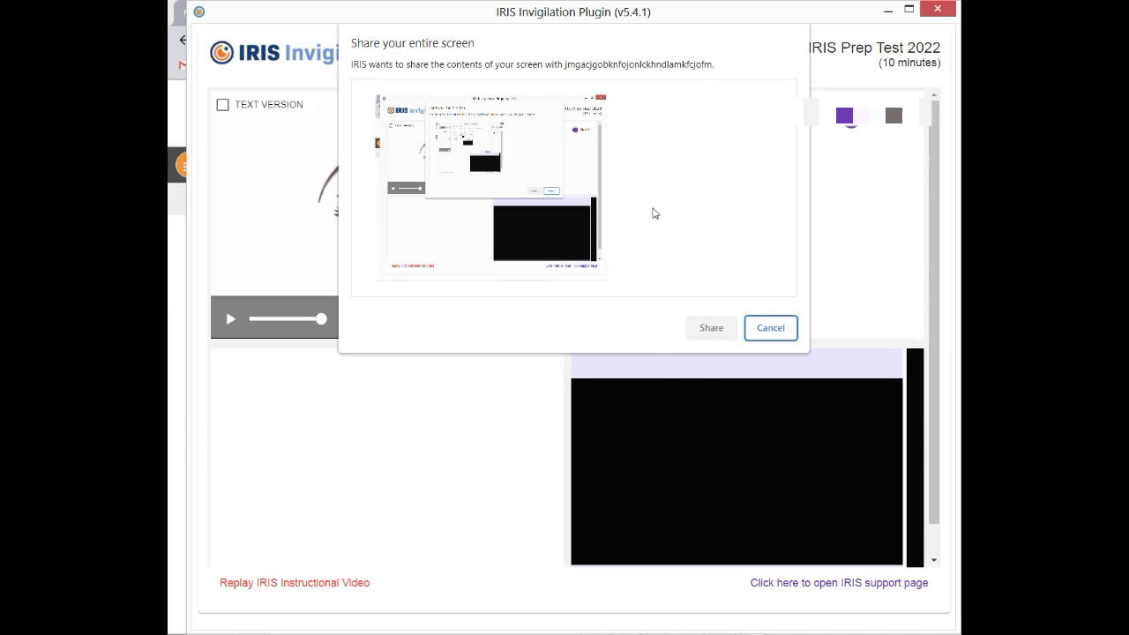
left_click(507, 185)
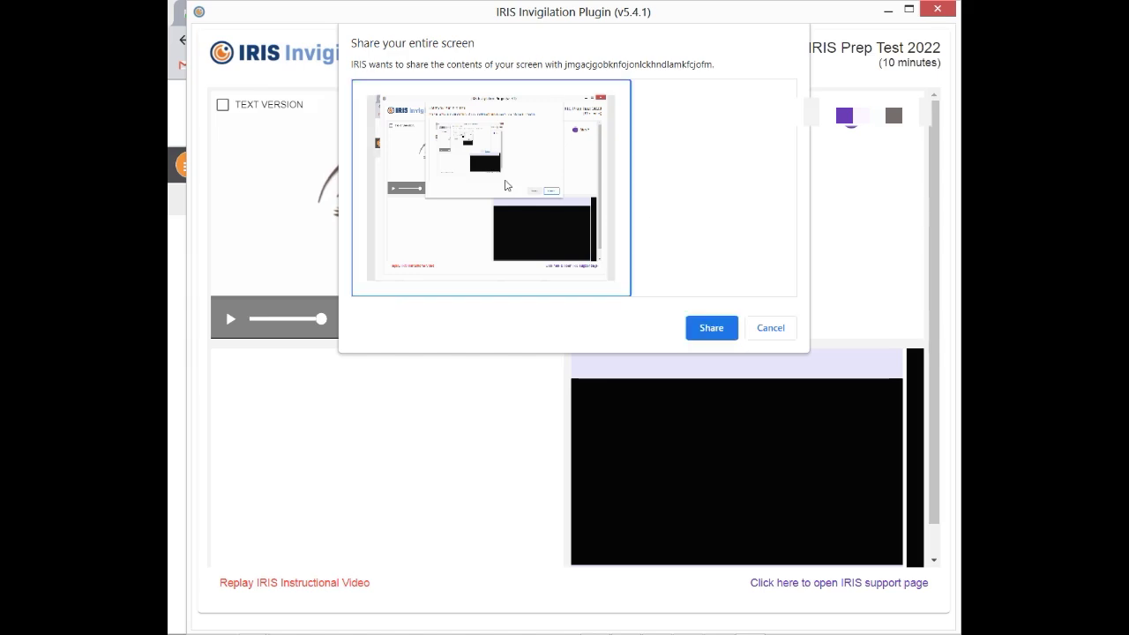
left_click(710, 328)
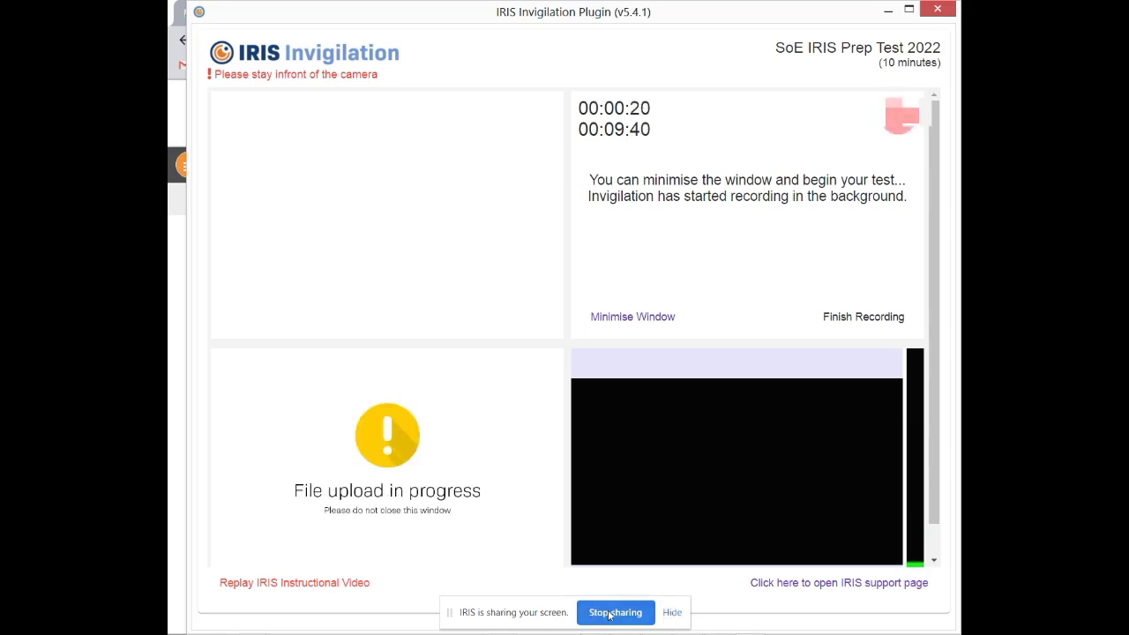
Hide the screen-sharing bar, minimise IRIS to view the assessment, then restore it
left_click(671, 613)
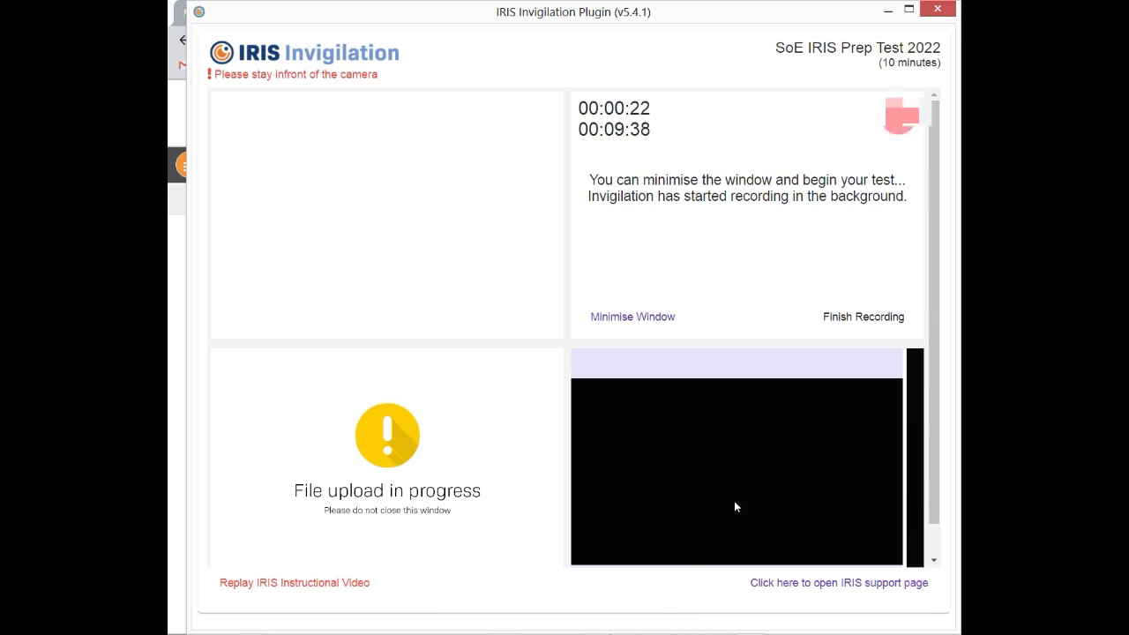
left_click(888, 11)
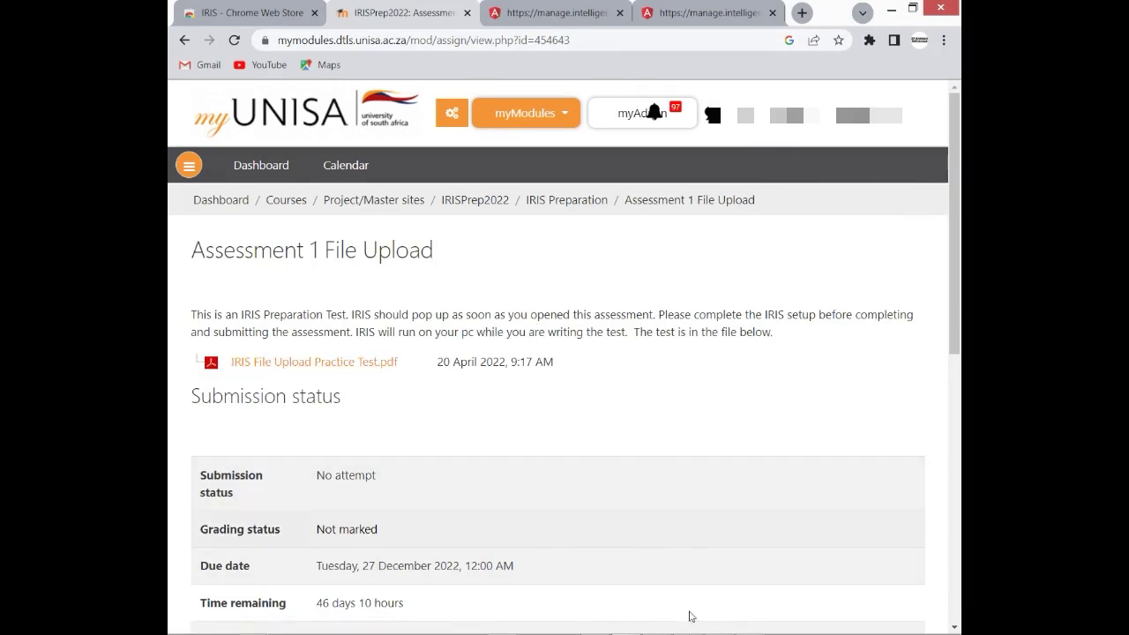
left_click(750, 624)
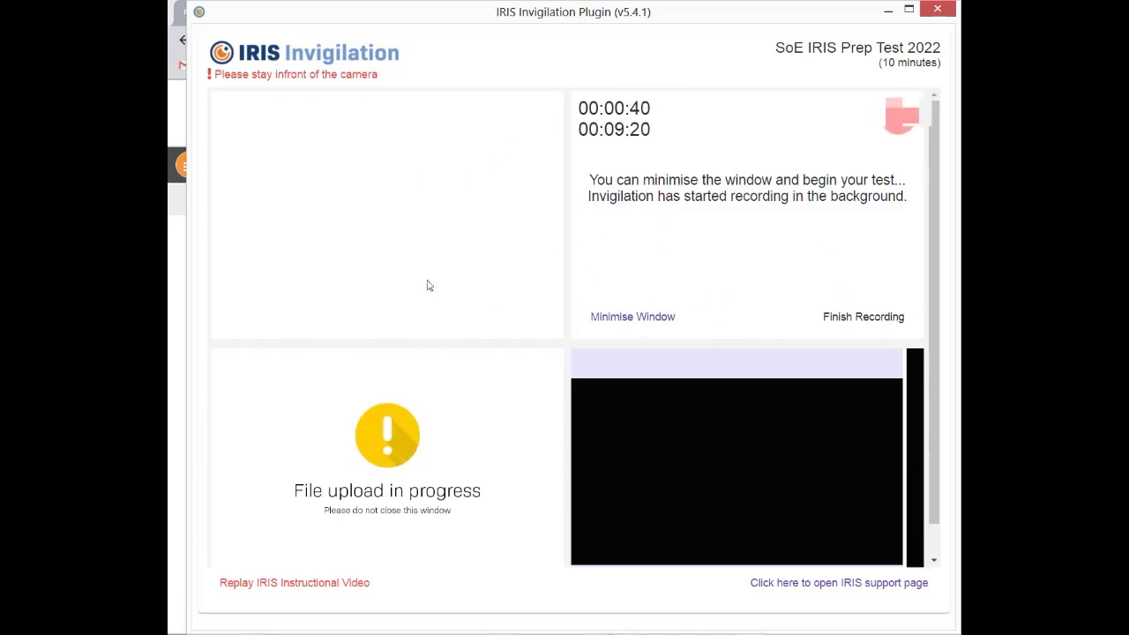
Finish the recording, sliding the unlock control and confirming with Yes
left_click(858, 320)
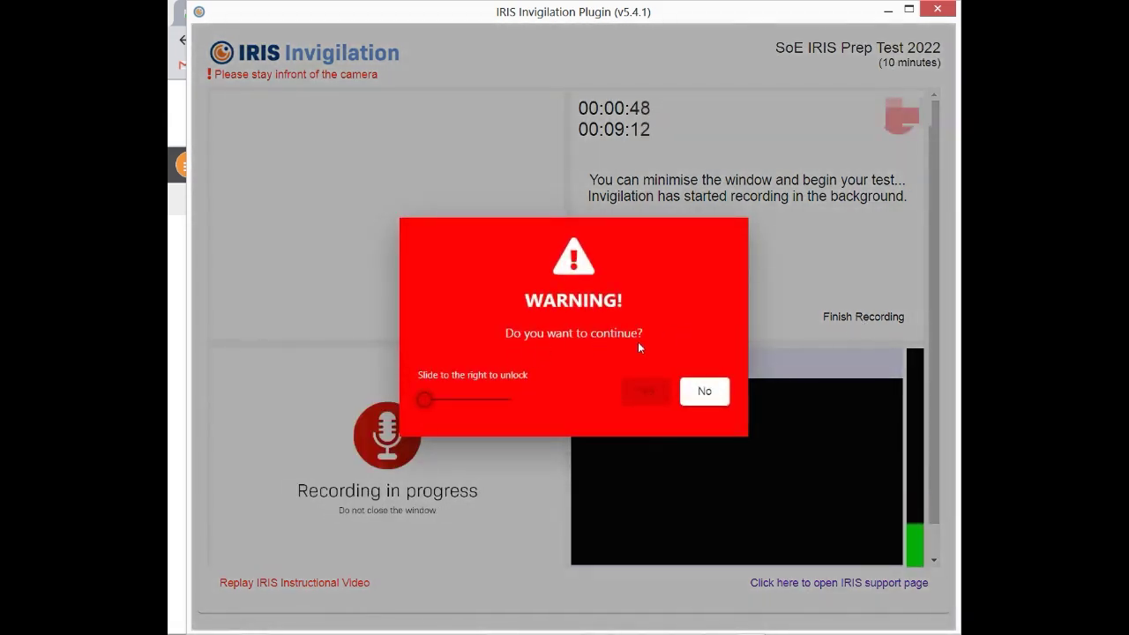
left_click_drag(421, 396, 609, 407)
left_click(653, 394)
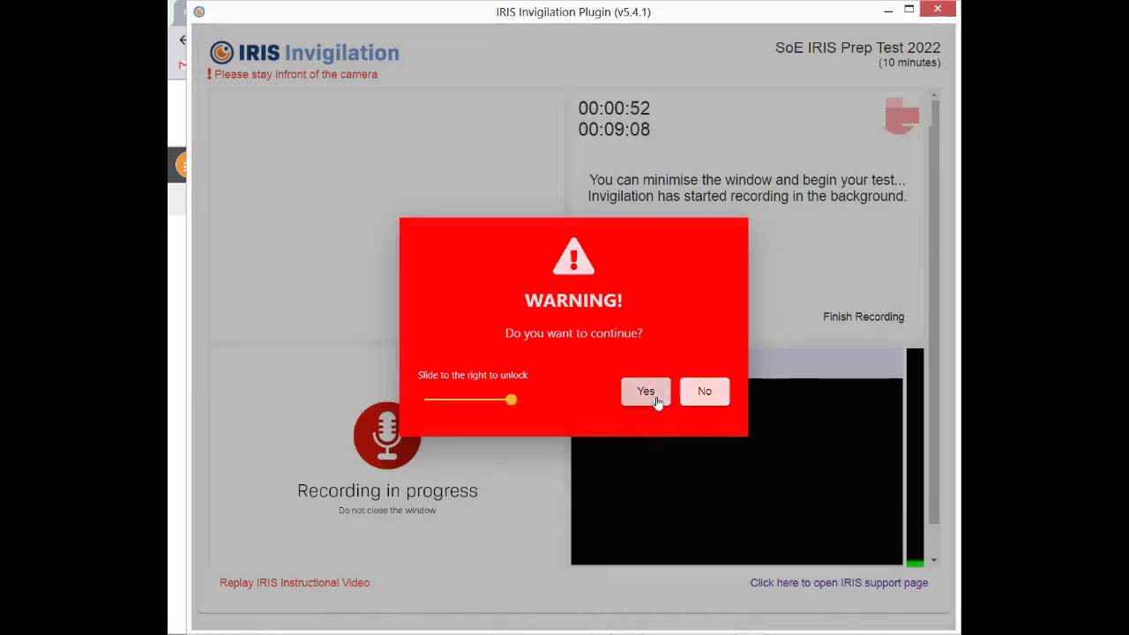